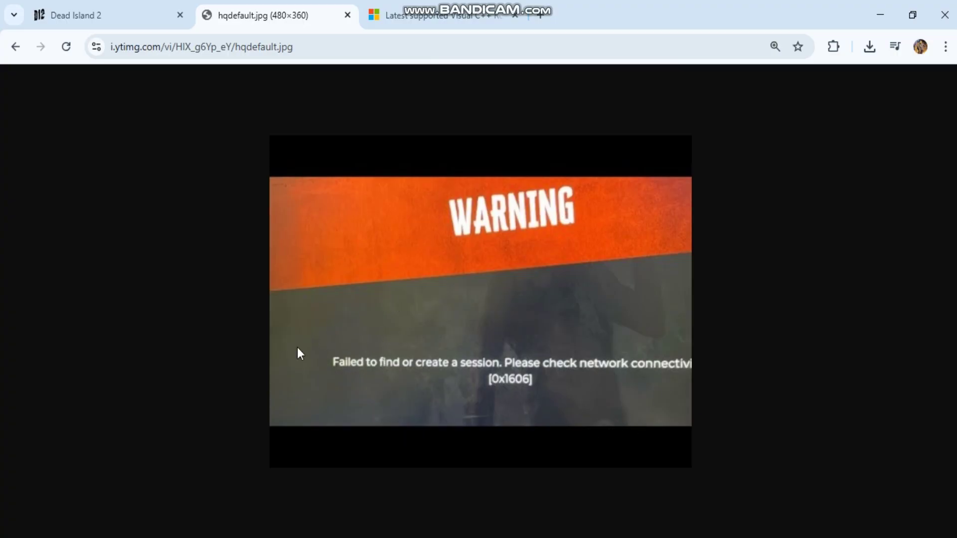
left_click(404, 7)
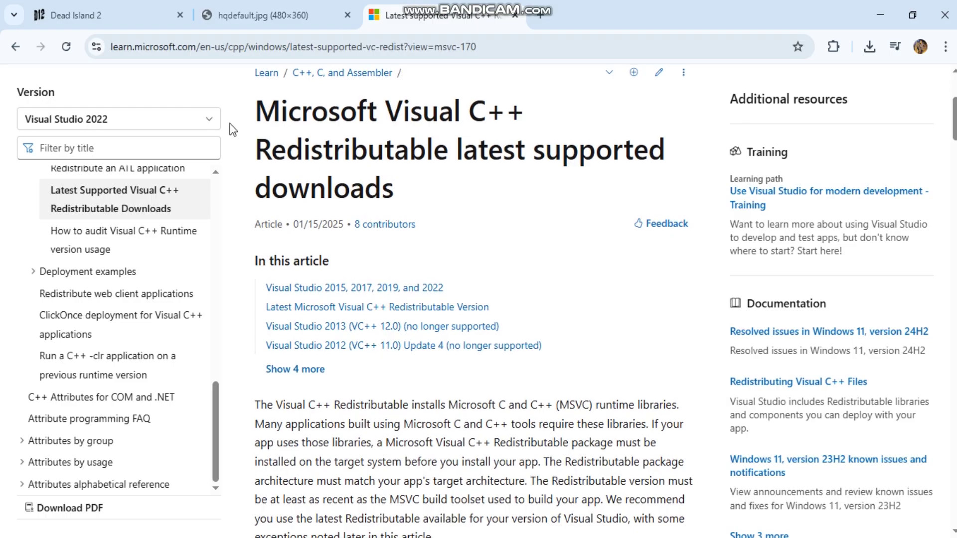
scroll(307, 238, "up", 2)
left_click_drag(268, 245, 517, 249)
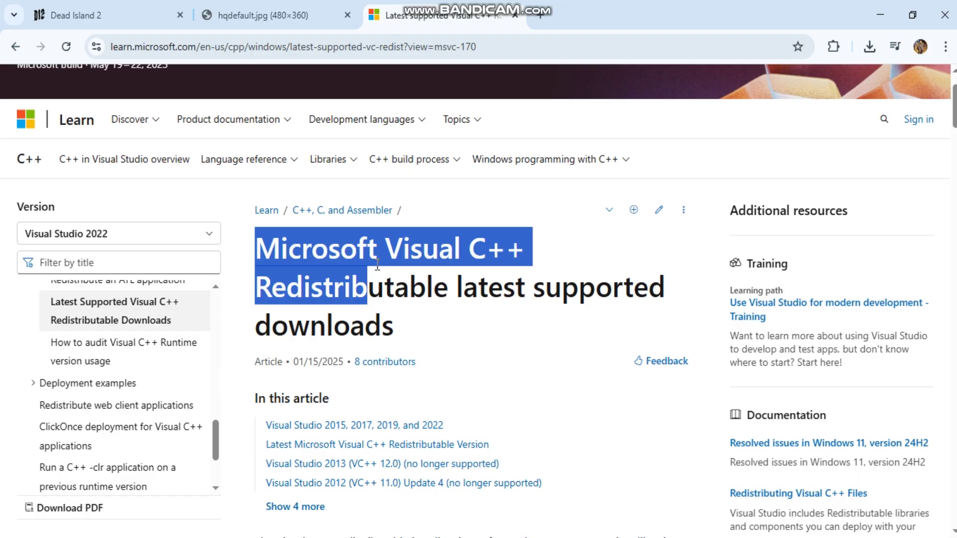
left_click_drag(262, 290, 634, 296)
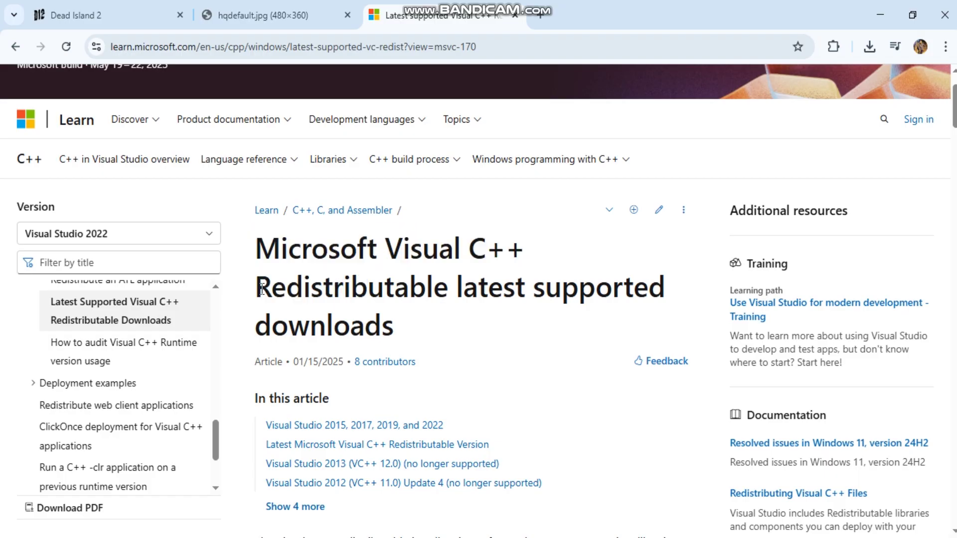
left_click(308, 308)
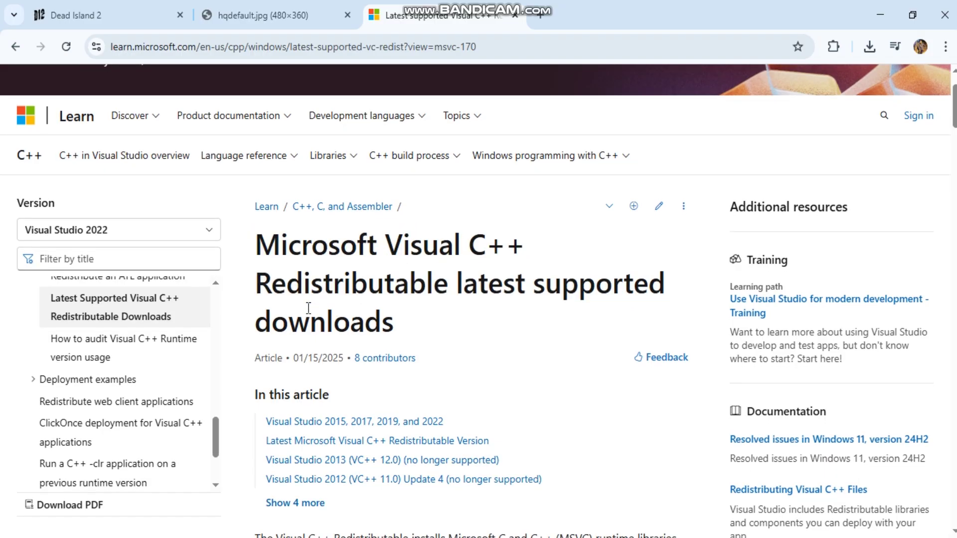
scroll(322, 337, "down", 1)
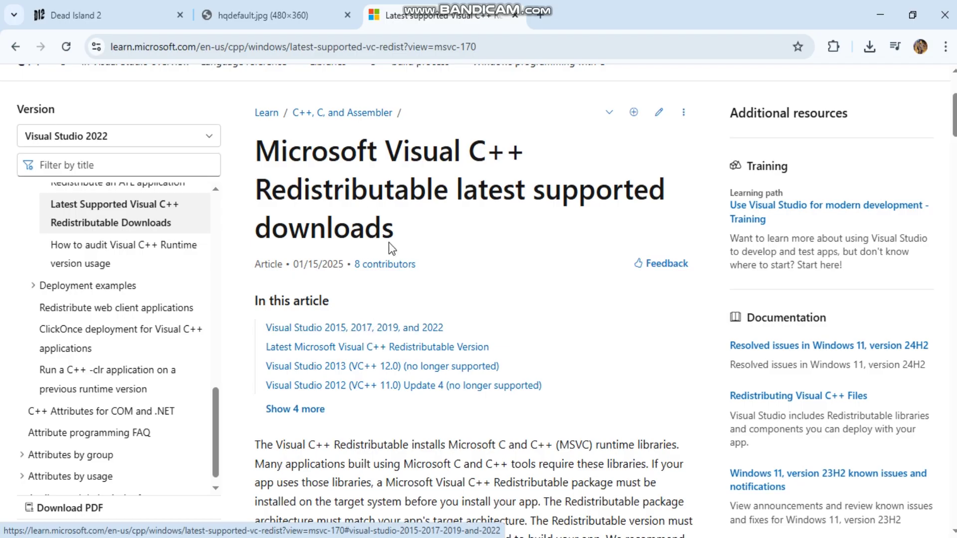
left_click(277, 6)
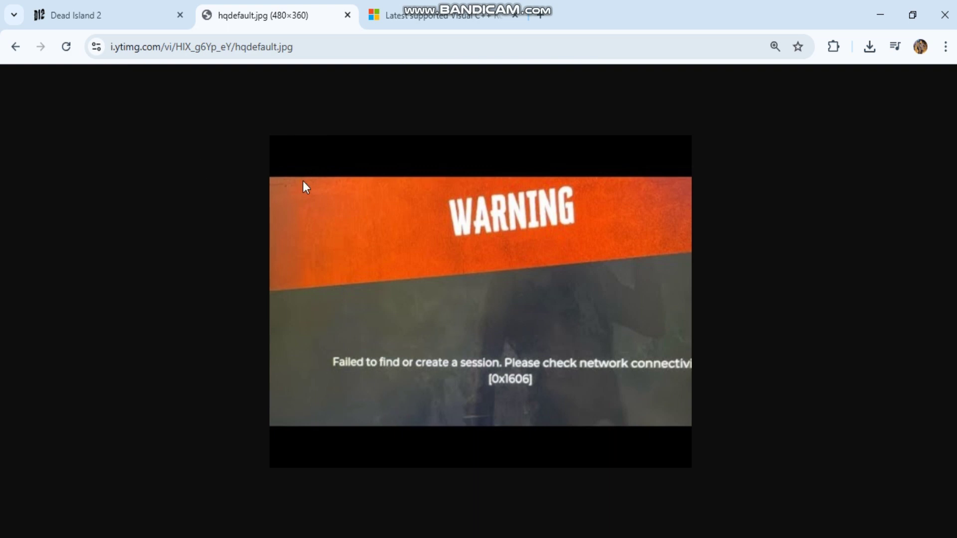
left_click(139, 6)
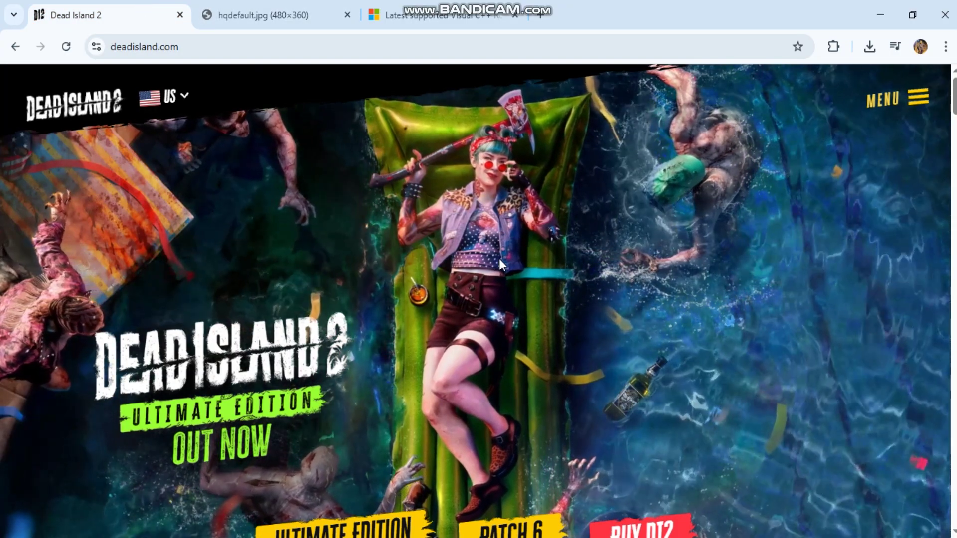
scroll(499, 258, "down", 1)
scroll(499, 257, "down", 1)
scroll(499, 256, "down", 1)
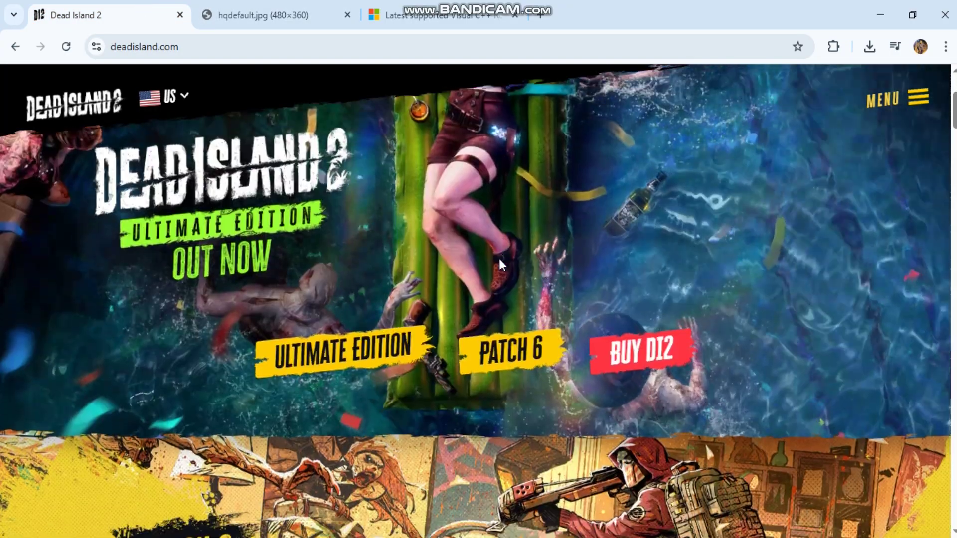
scroll(499, 256, "down", 1)
scroll(499, 258, "down", 1)
scroll(499, 257, "down", 3)
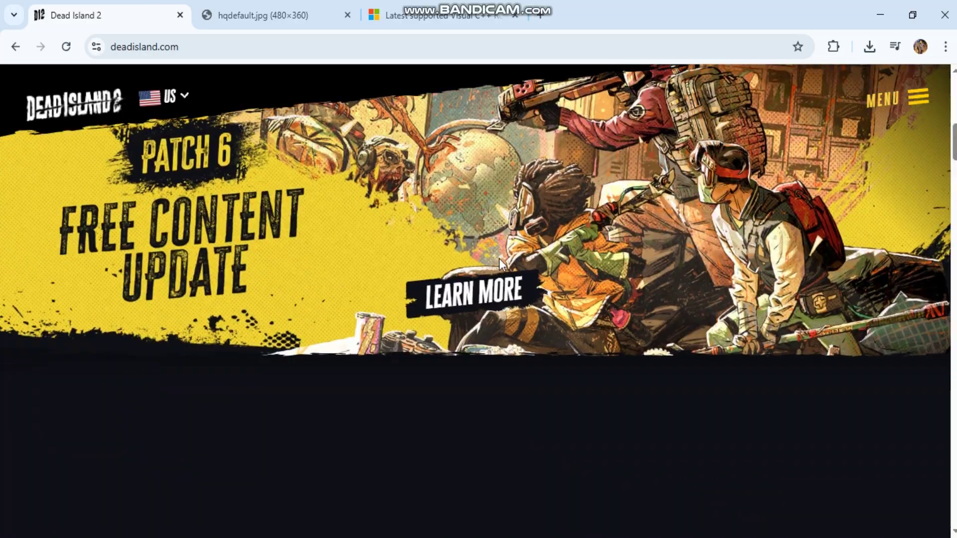
scroll(498, 258, "down", 1)
scroll(498, 260, "down", 2)
scroll(499, 256, "down", 2)
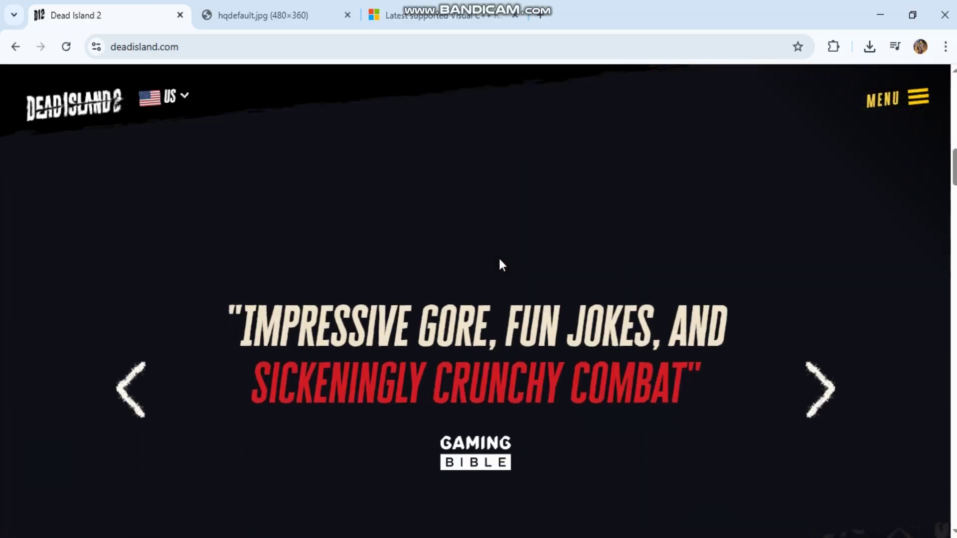
scroll(499, 257, "down", 3)
scroll(499, 257, "down", 2)
scroll(498, 256, "down", 3)
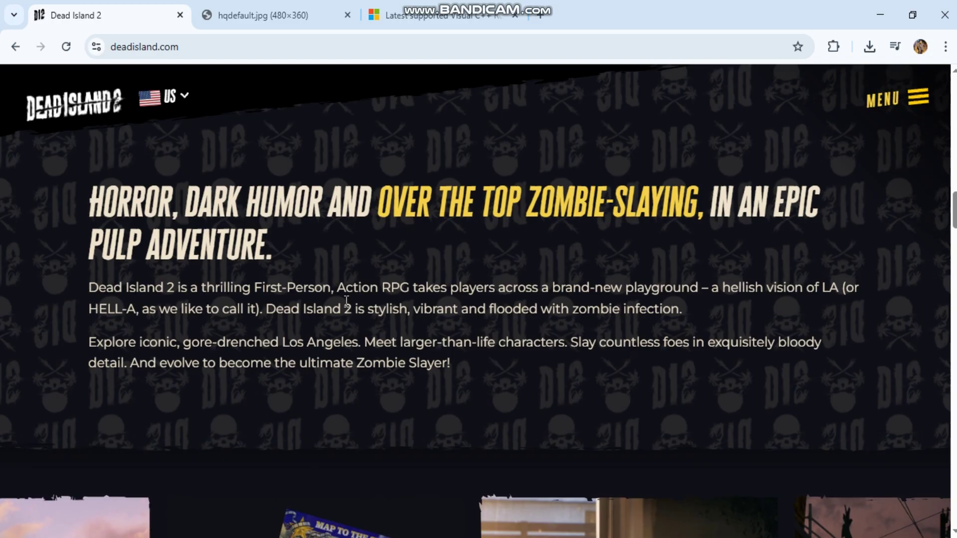
scroll(499, 257, "down", 4)
scroll(498, 257, "down", 1)
scroll(346, 301, "down", 2)
scroll(346, 301, "down", 3)
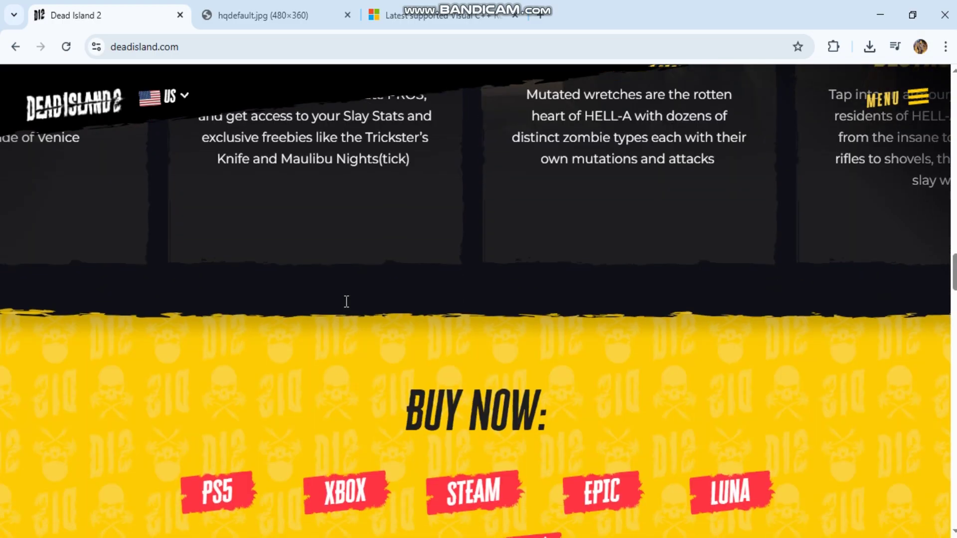
scroll(346, 302, "down", 5)
scroll(346, 301, "down", 3)
scroll(346, 301, "down", 1)
scroll(346, 302, "down", 4)
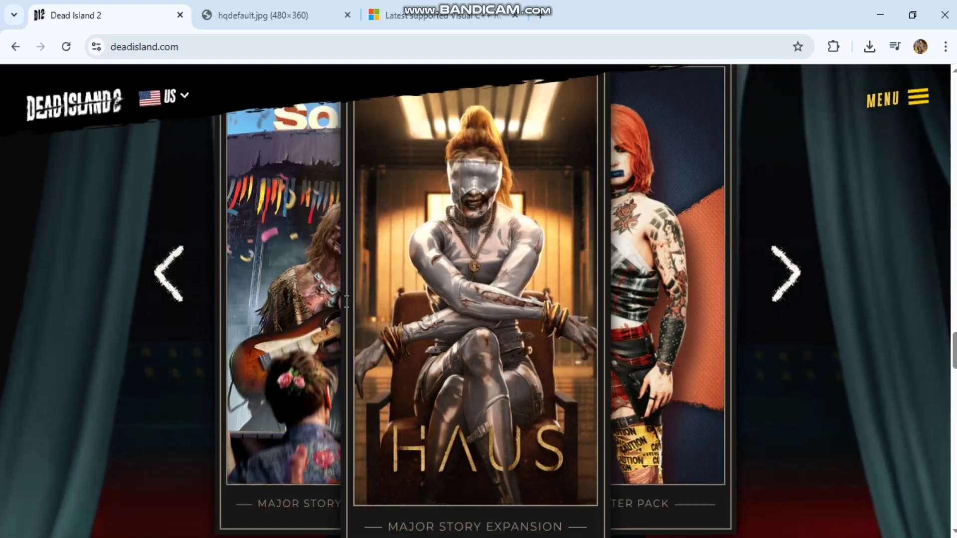
left_click(786, 290)
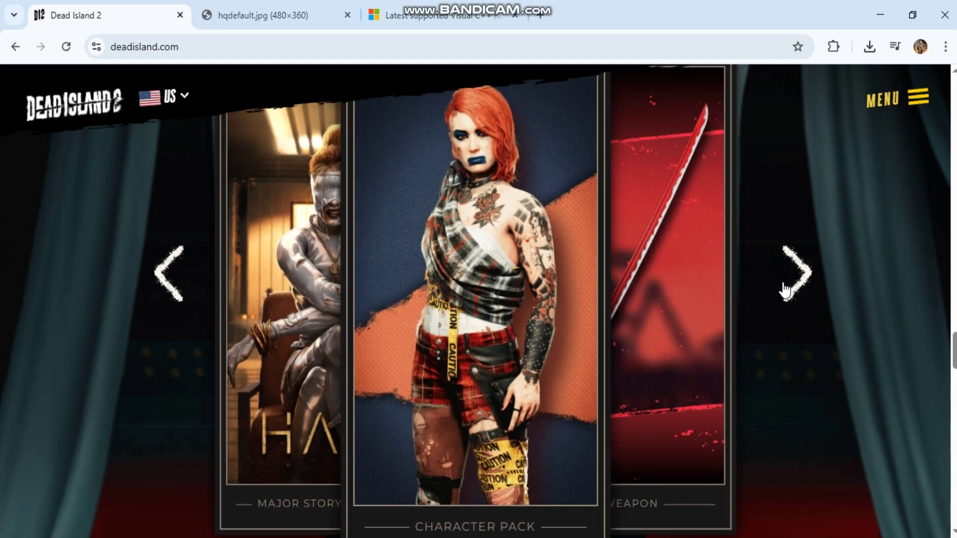
left_click(785, 290)
left_click(787, 289)
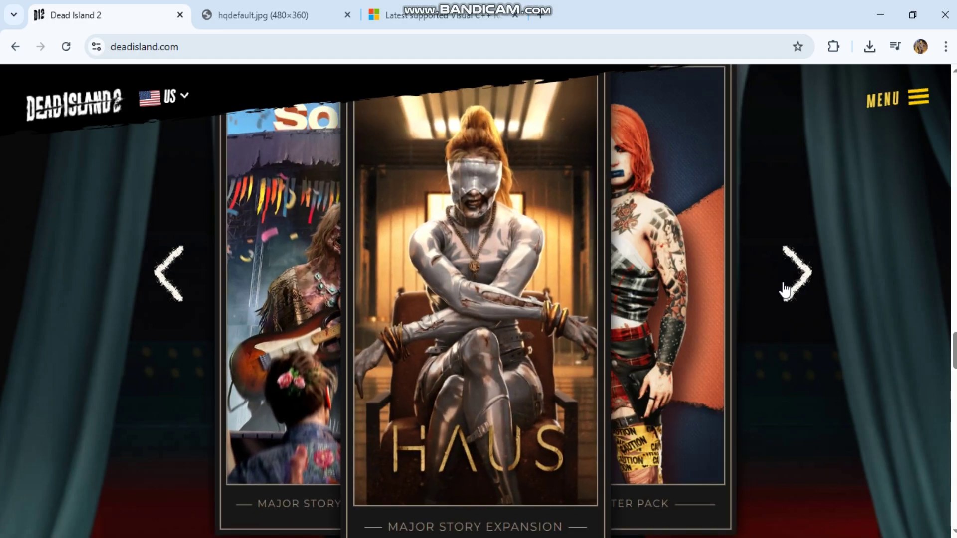
scroll(511, 345, "down", 5)
scroll(511, 345, "down", 3)
scroll(511, 344, "down", 4)
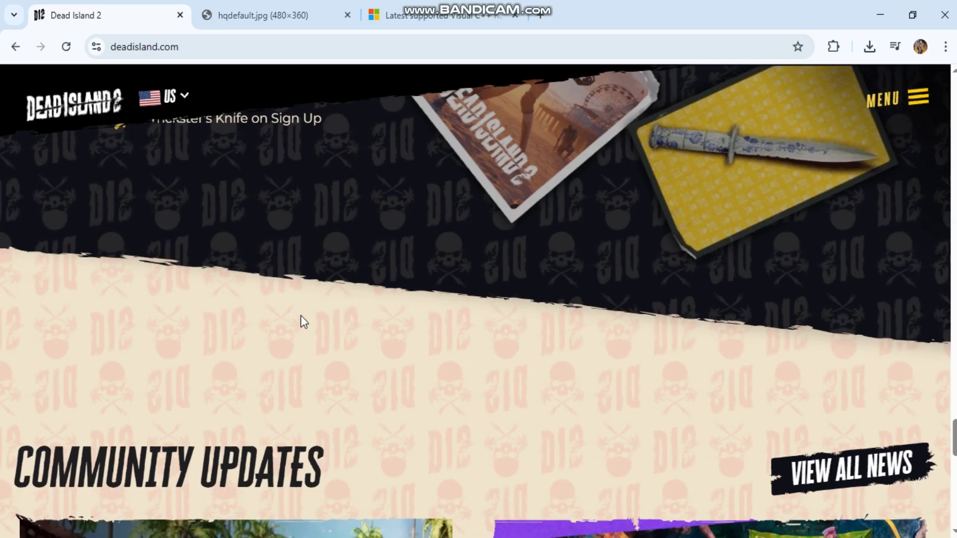
left_click(246, 9)
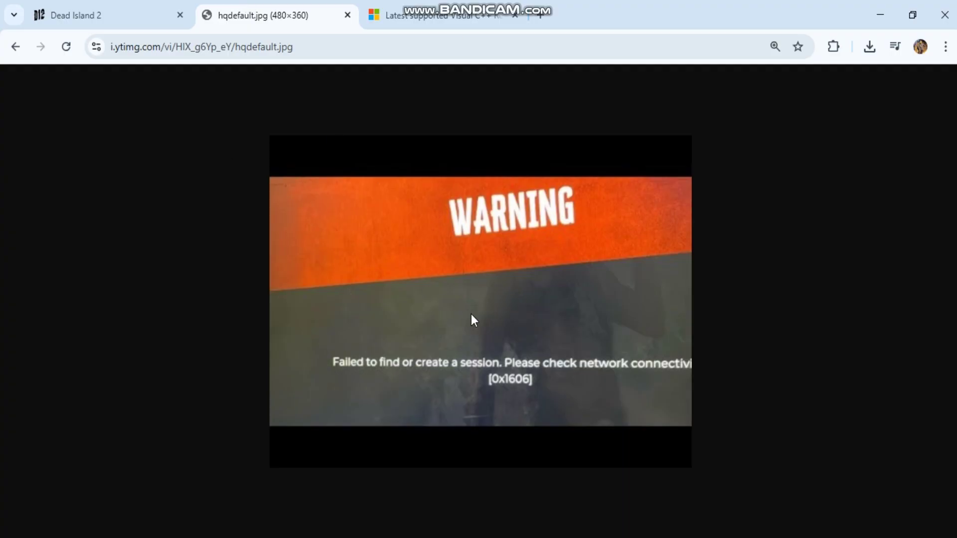
- From the Start menu, show the Windows power options, then dismiss them without choosing one
left_click(16, 536)
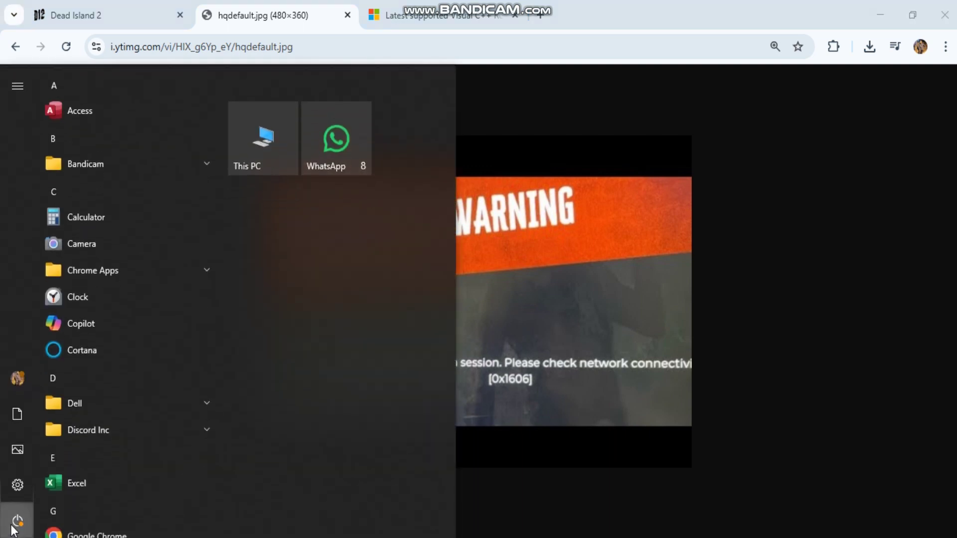
left_click(17, 522)
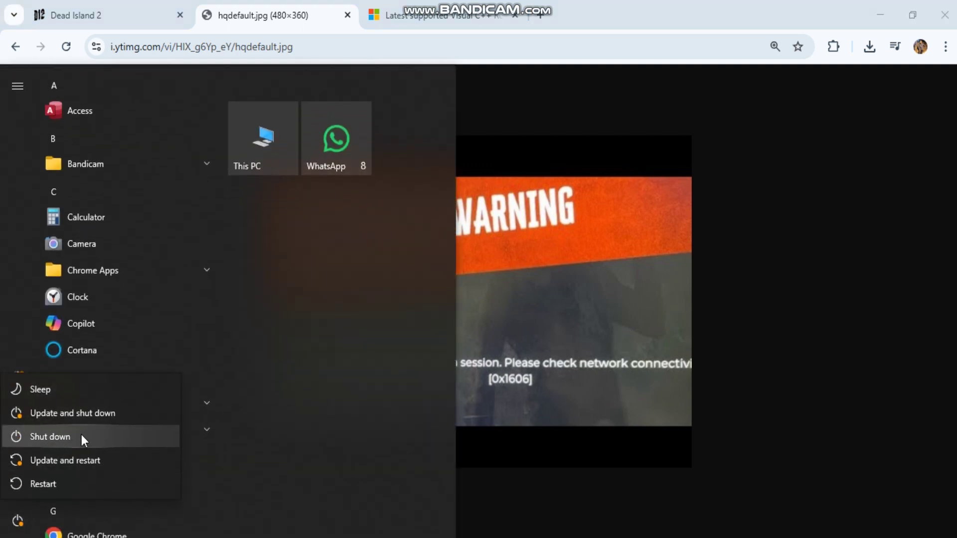
left_click(419, 307)
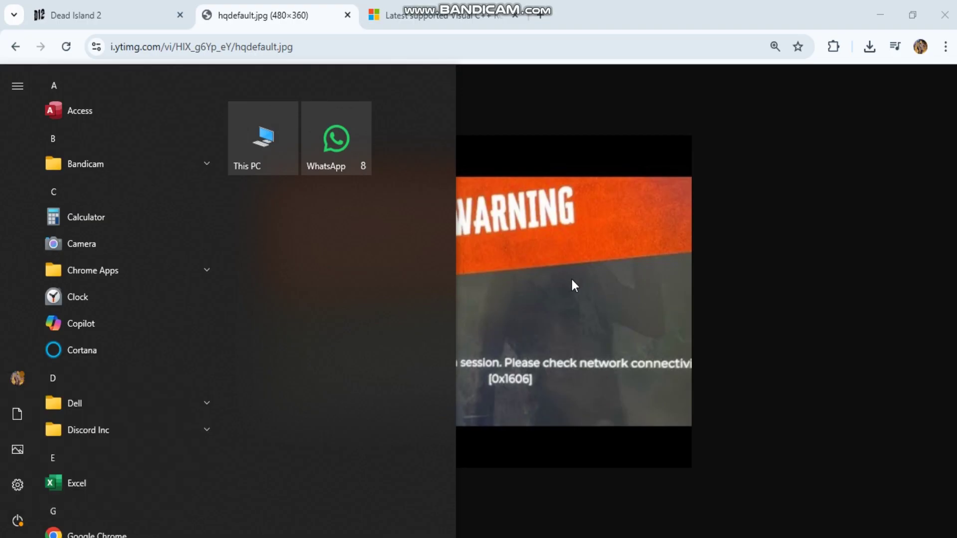